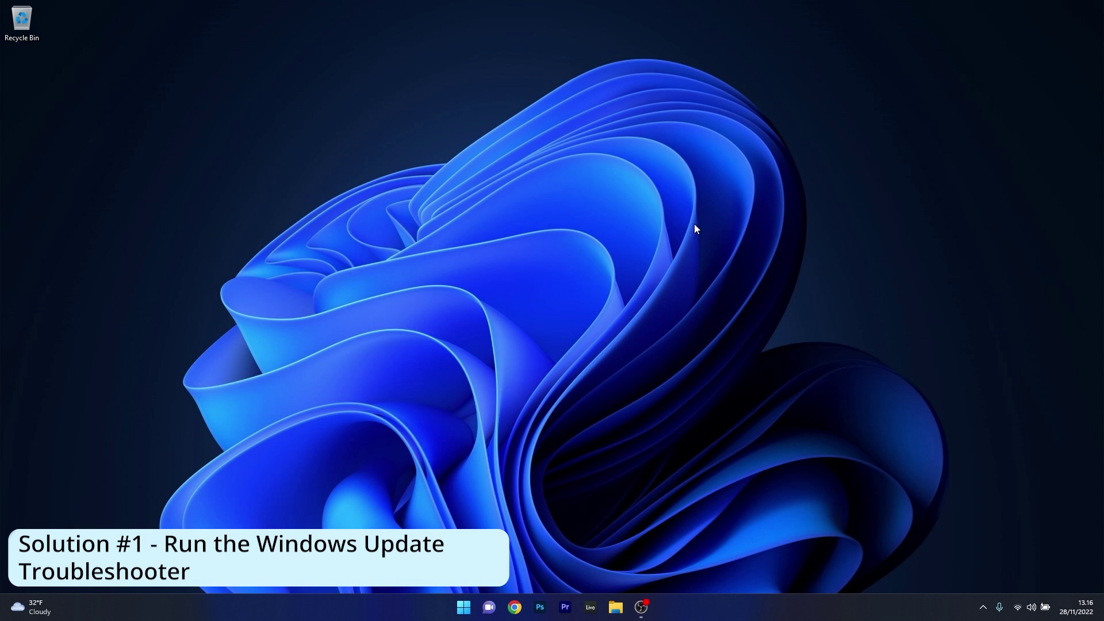
Step: Open Settings and go to the Other troubleshooters list under System > Troubleshoot
left_click(464, 607)
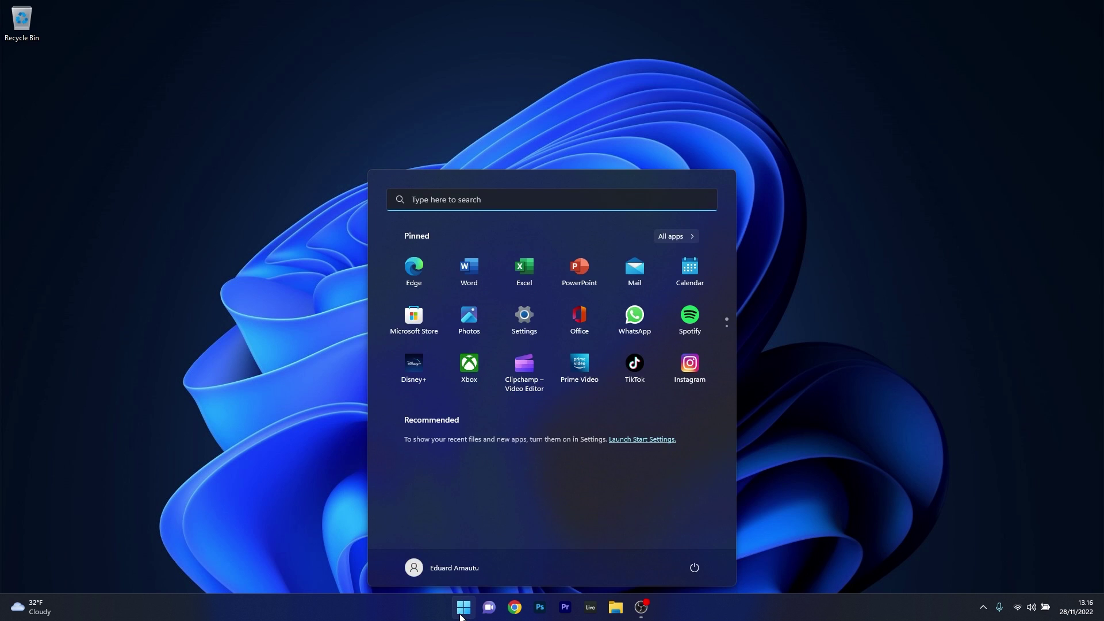
left_click(520, 331)
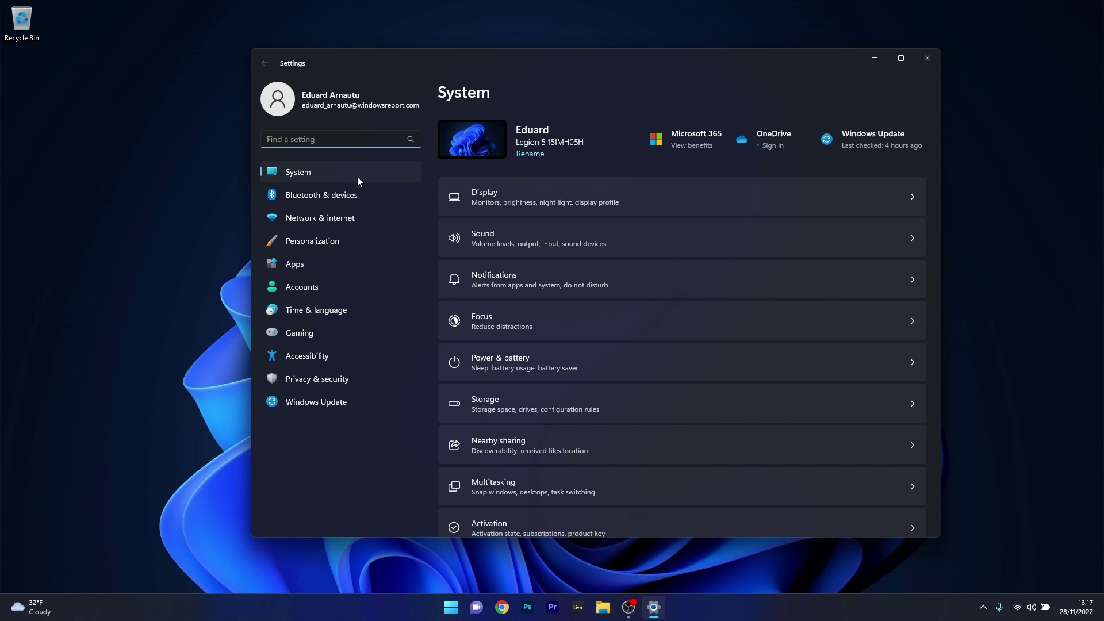
left_click_drag(936, 170, 939, 307)
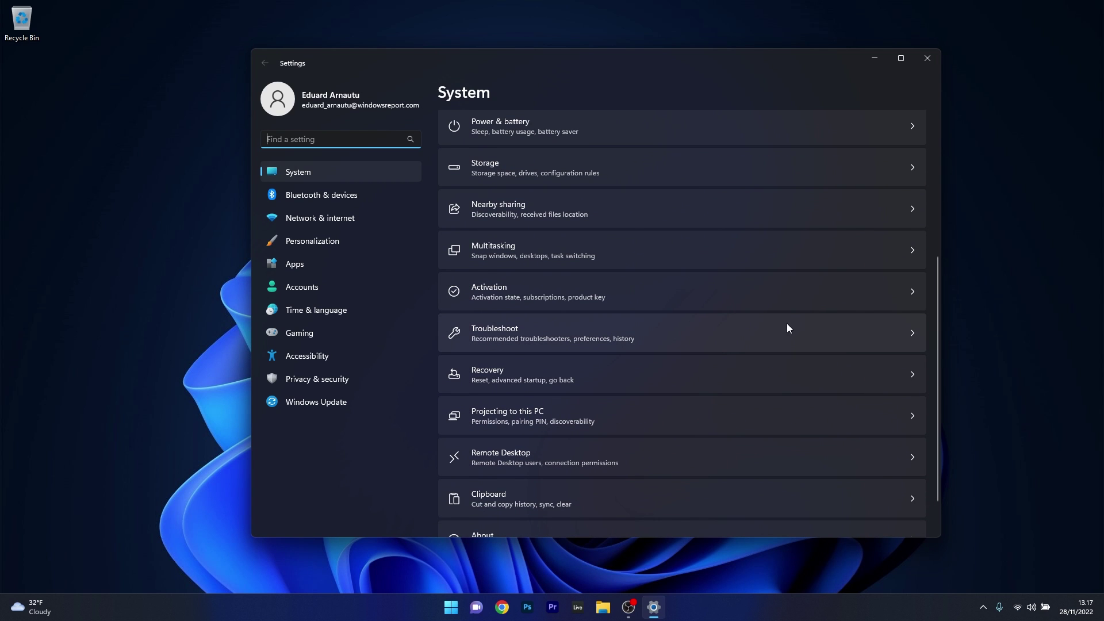
left_click(811, 334)
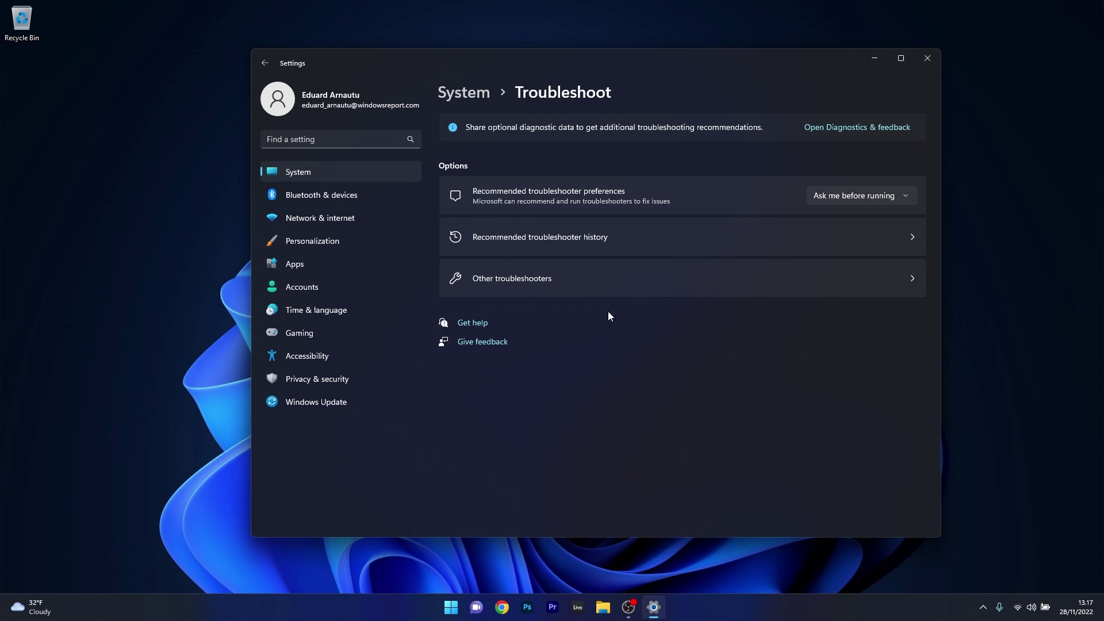
left_click(792, 275)
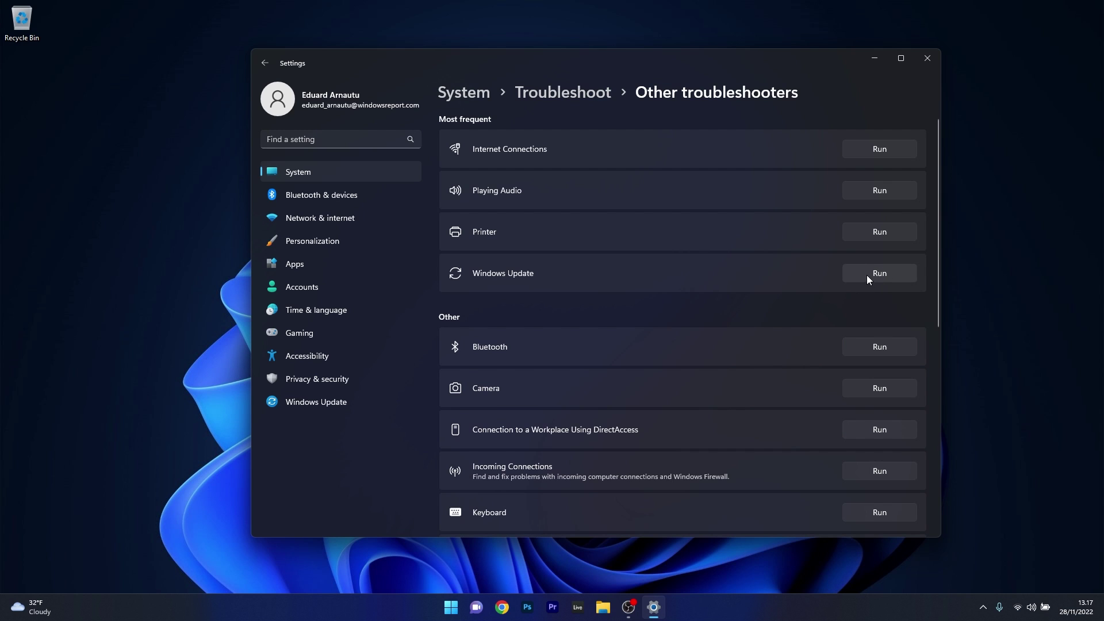
Step: Run the Windows Update troubleshooter, then close it and Settings
left_click(882, 272)
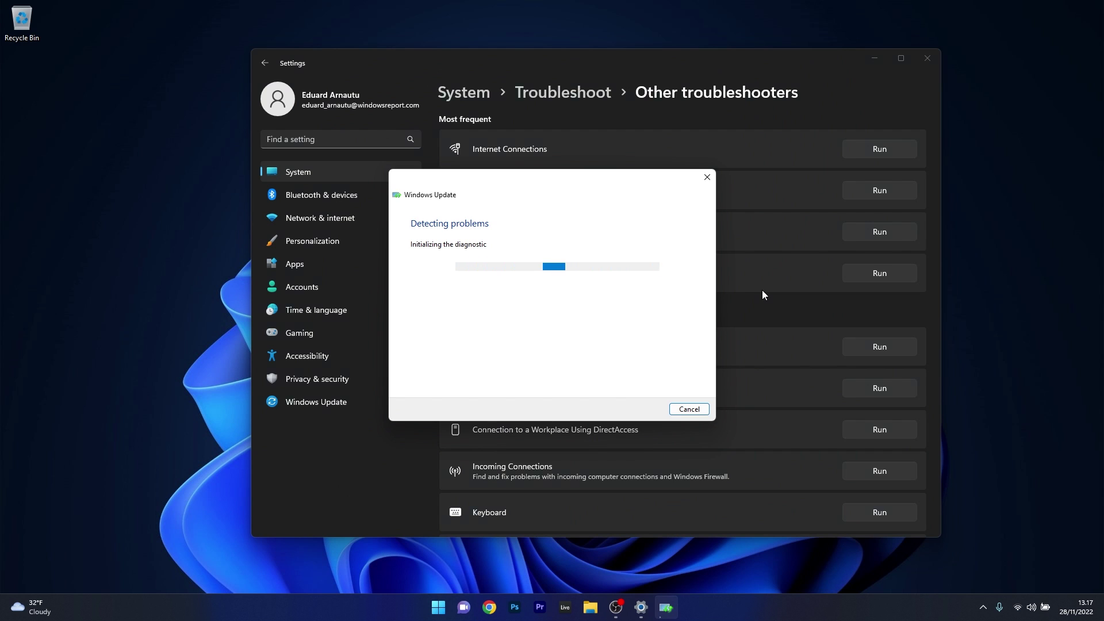
left_click(714, 178)
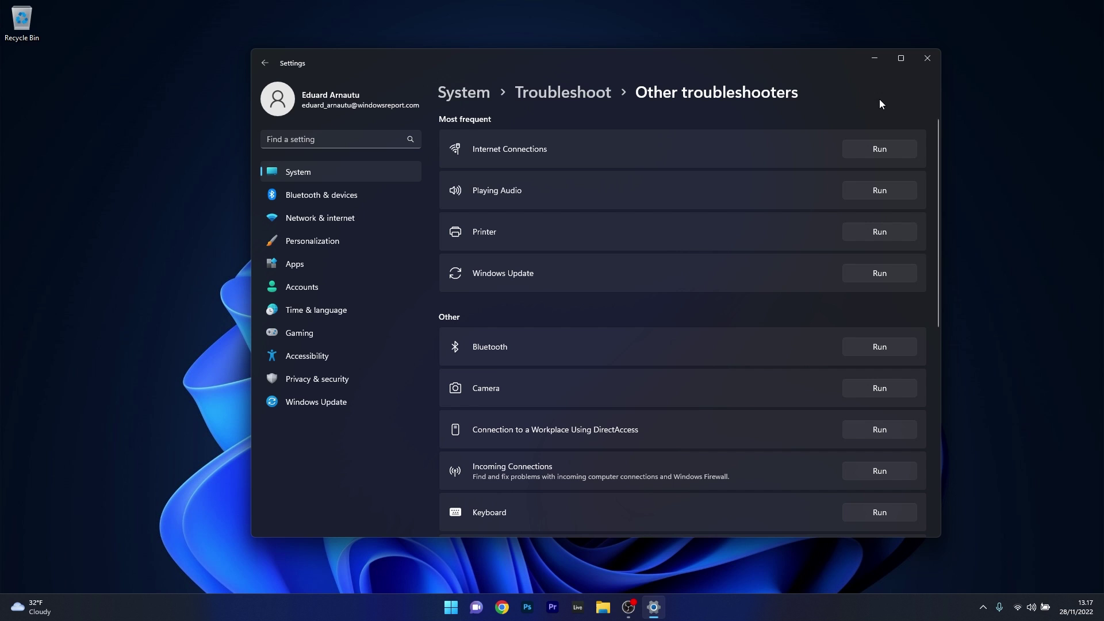
left_click(927, 59)
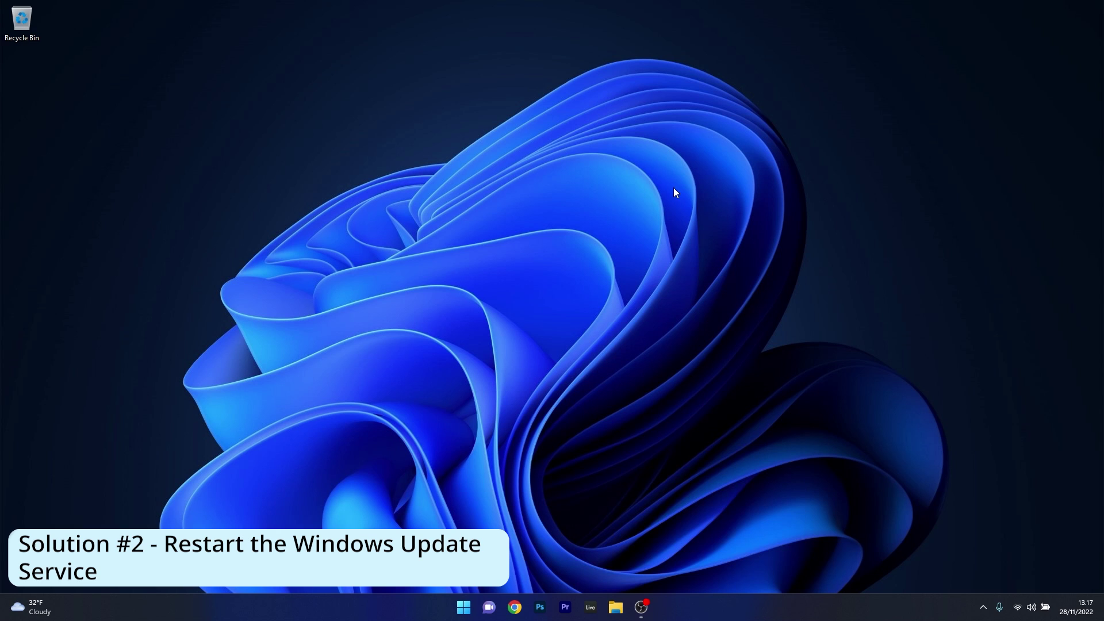
Step: Search Start for 'services' and open the Services console
left_click(465, 611)
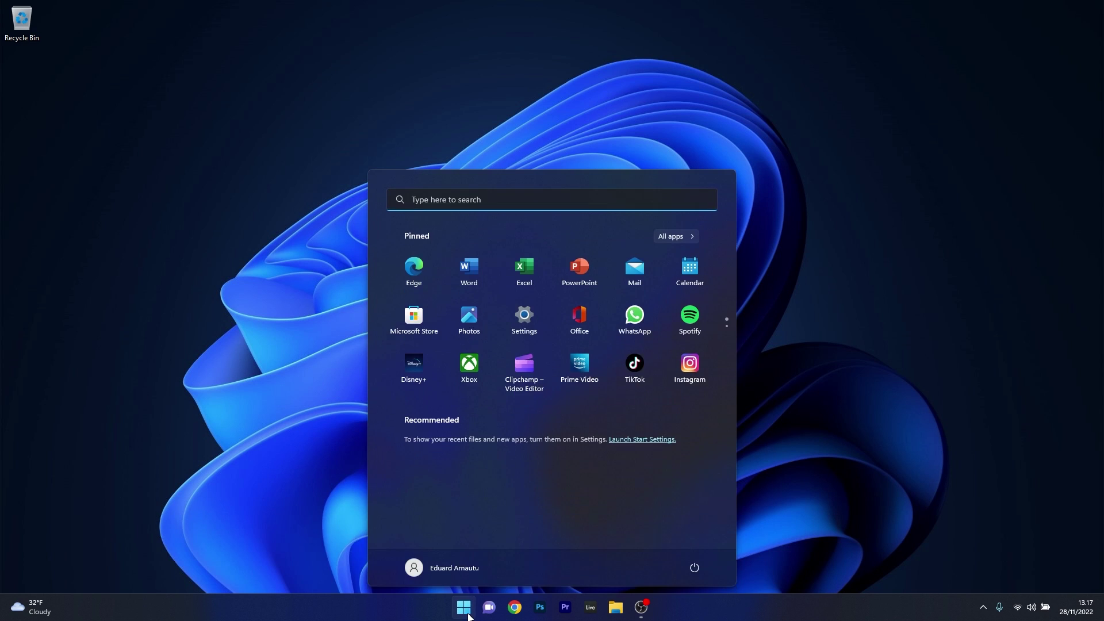
type("services")
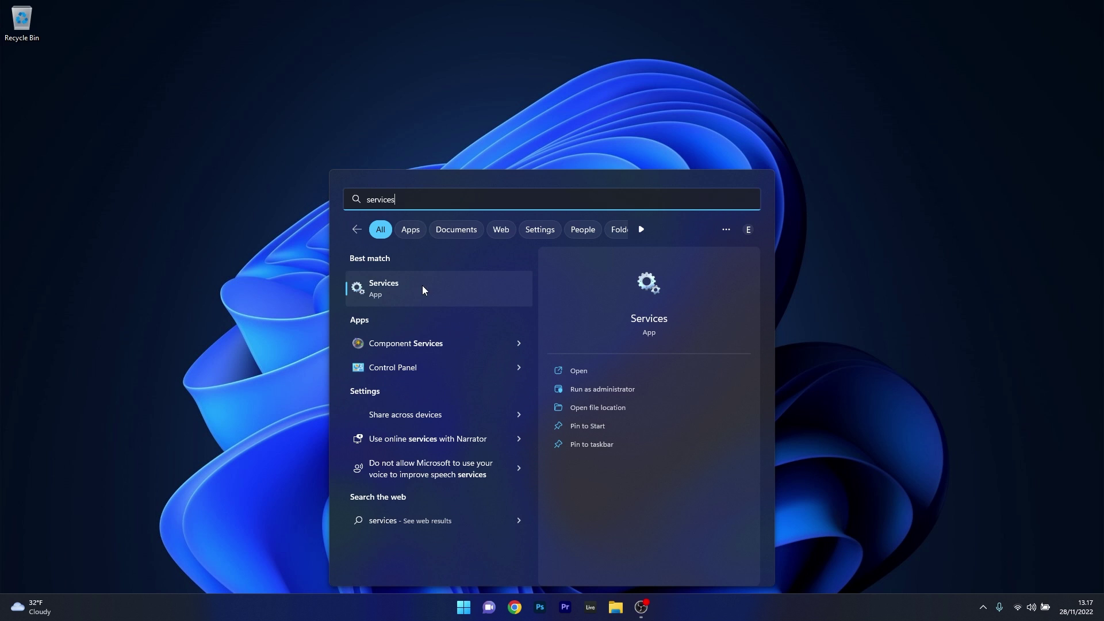
left_click(441, 289)
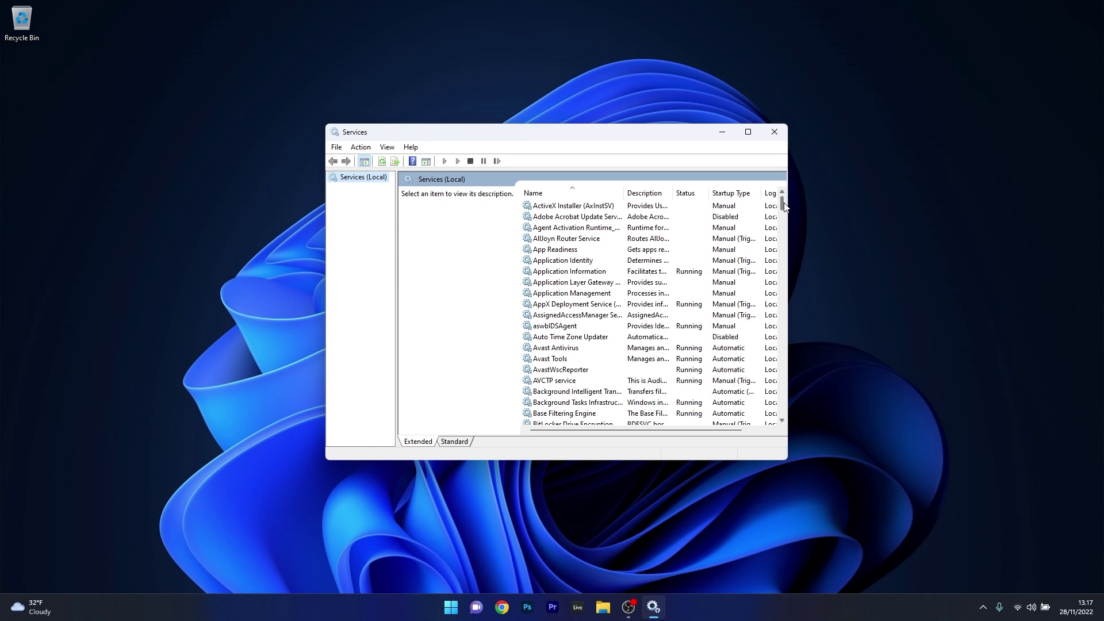
Step: Jump to the W entries in the services list and select Windows Update
left_click(644, 270)
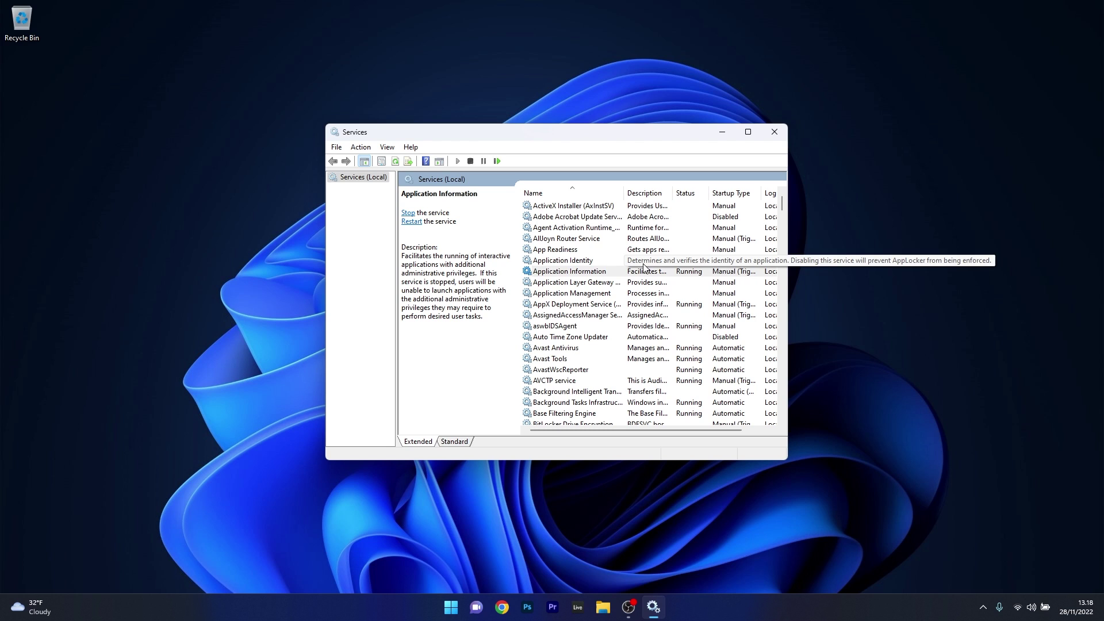
left_click(616, 274)
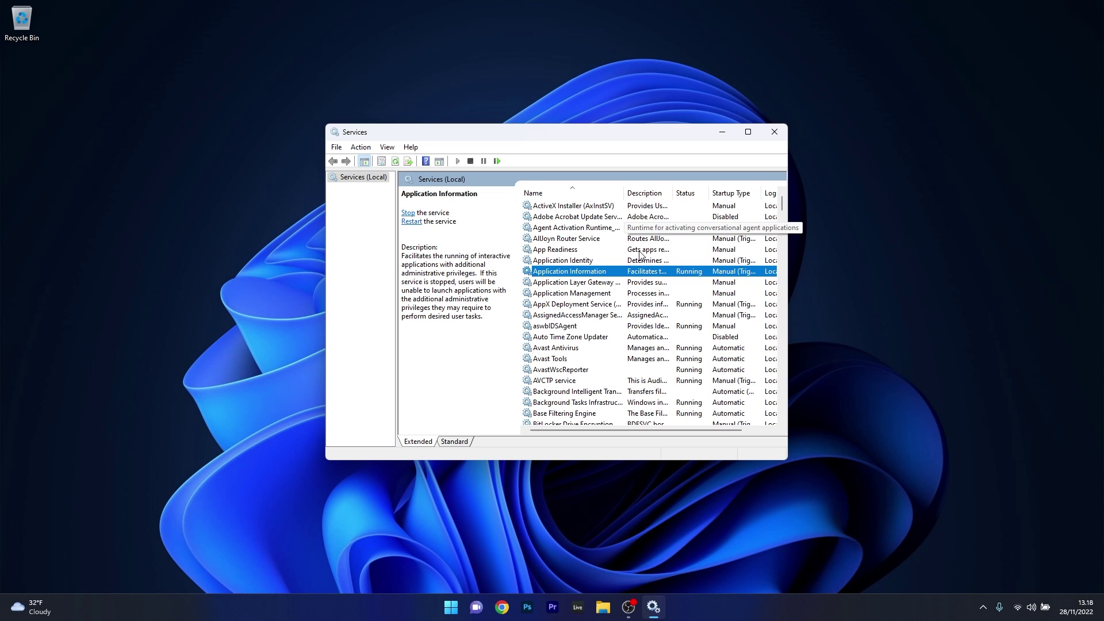
key("w")
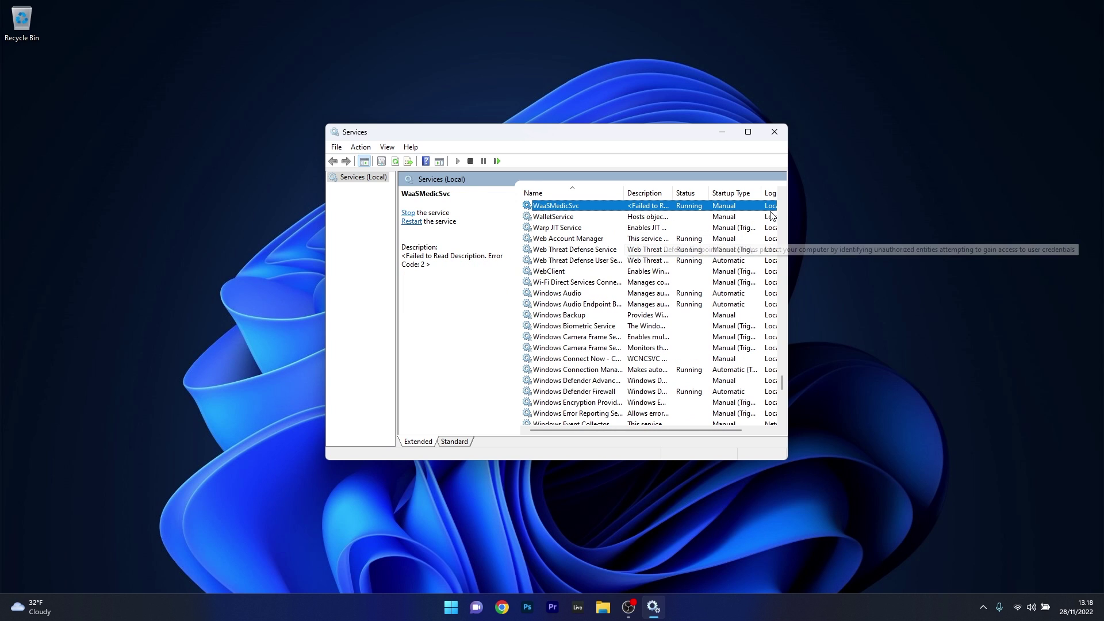
scroll(626, 339, "down", 9)
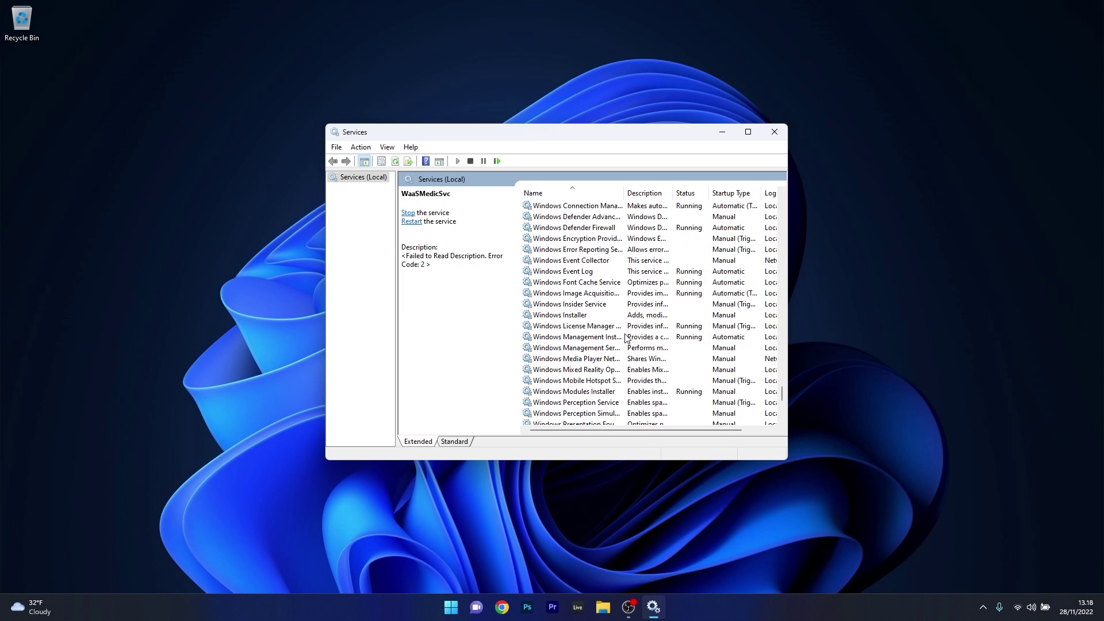
left_click(602, 380)
Step: Stop and start the Windows Update service in its properties, then apply and close
double_click(601, 381)
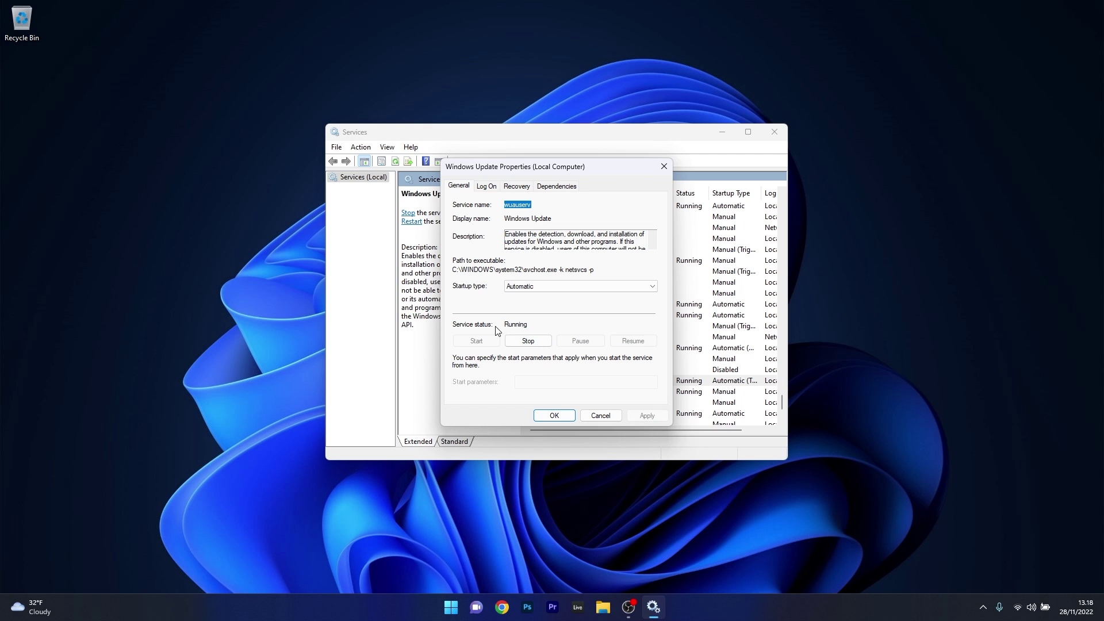
left_click(529, 342)
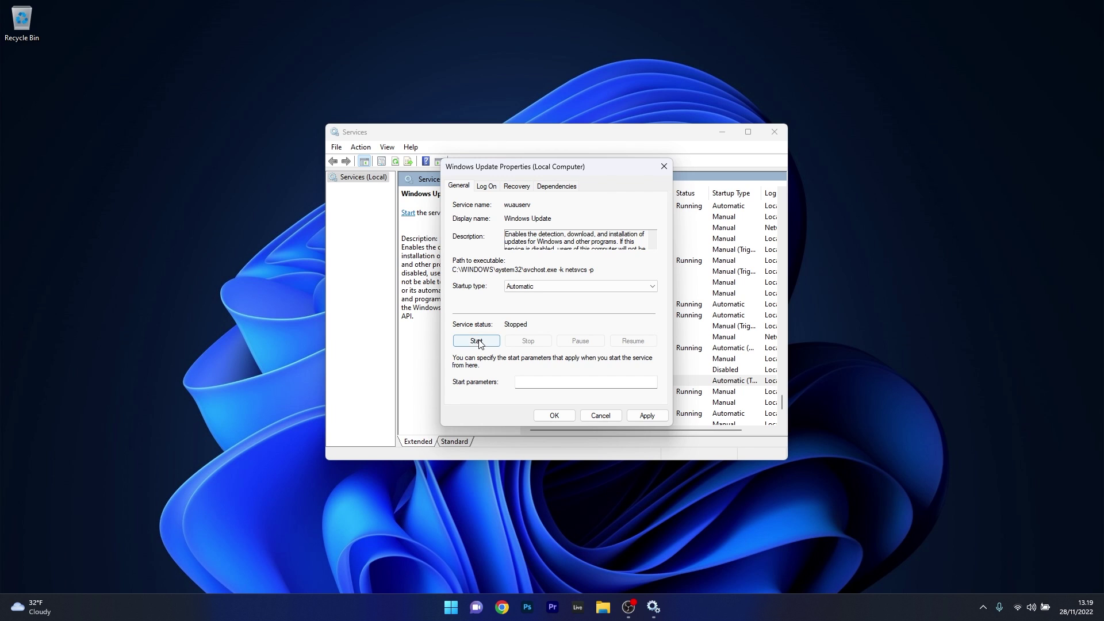
left_click(483, 341)
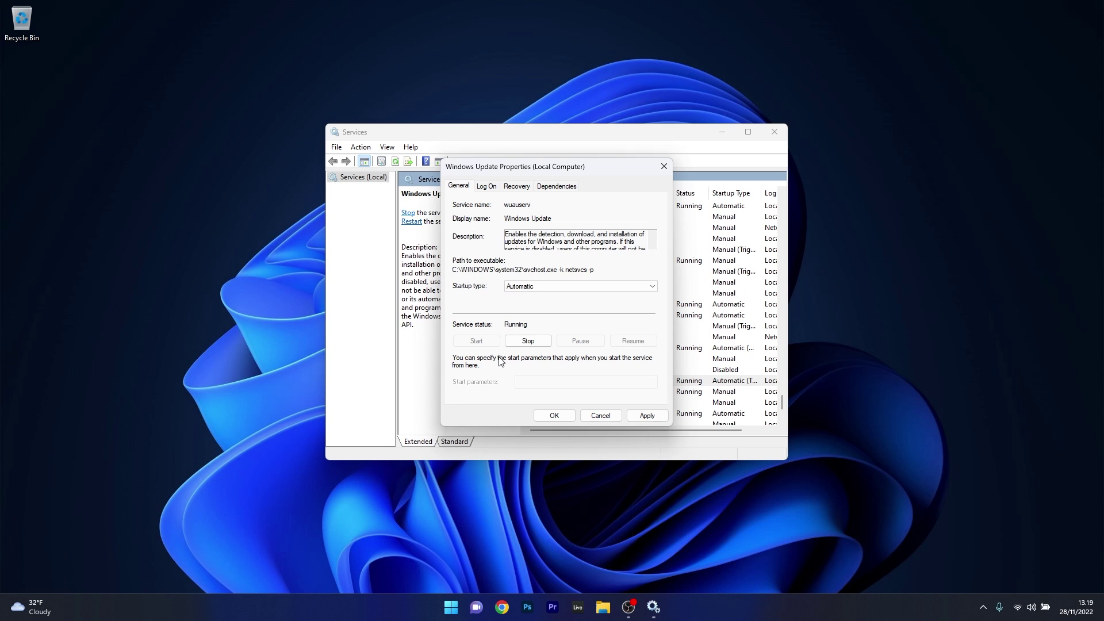
left_click(646, 415)
left_click(555, 419)
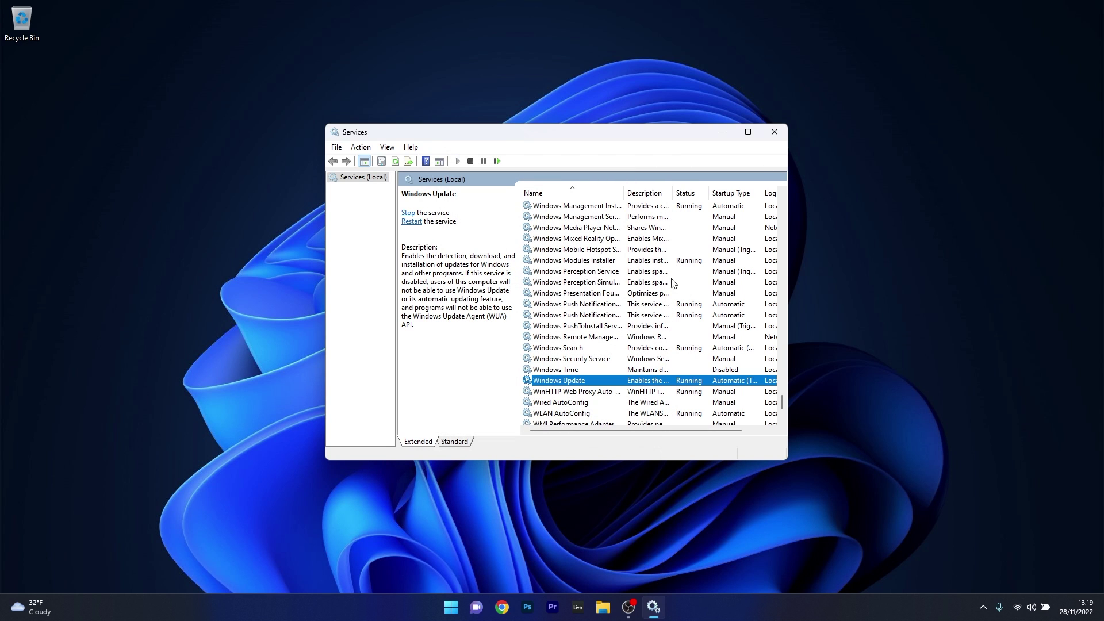
Step: Close Services and open Control Panel by searching 'control panel' in Start
left_click(775, 132)
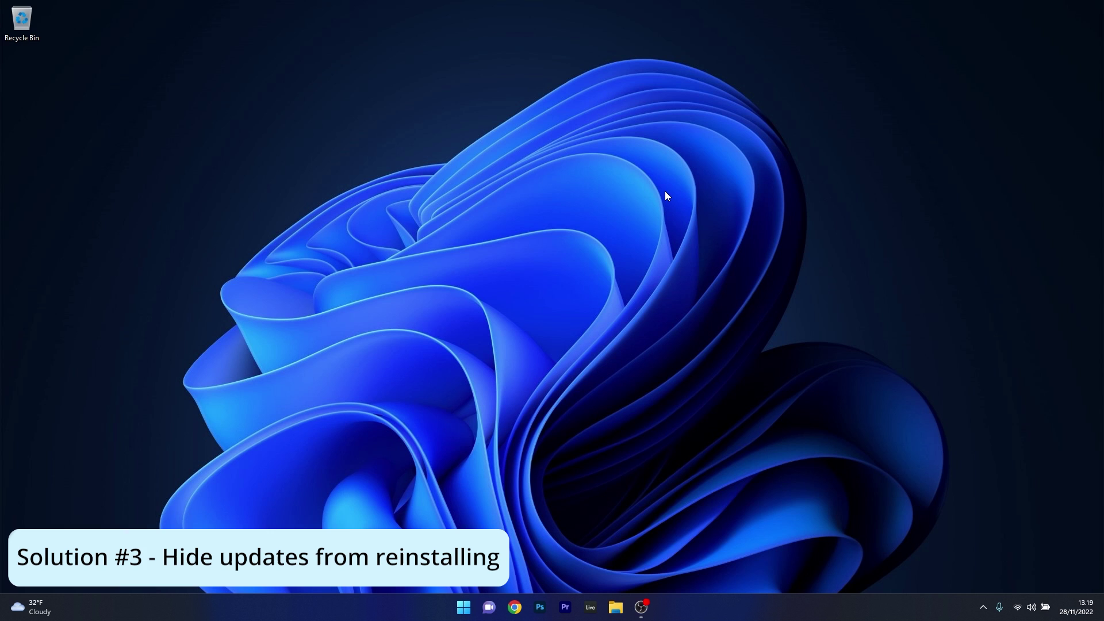
left_click(465, 610)
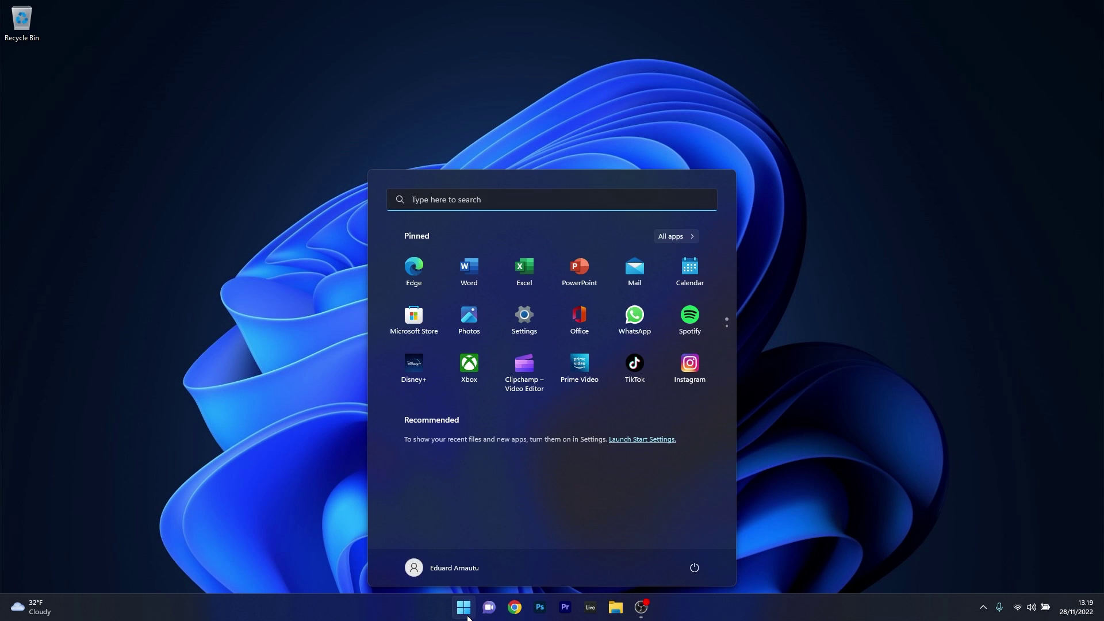
type("control panel")
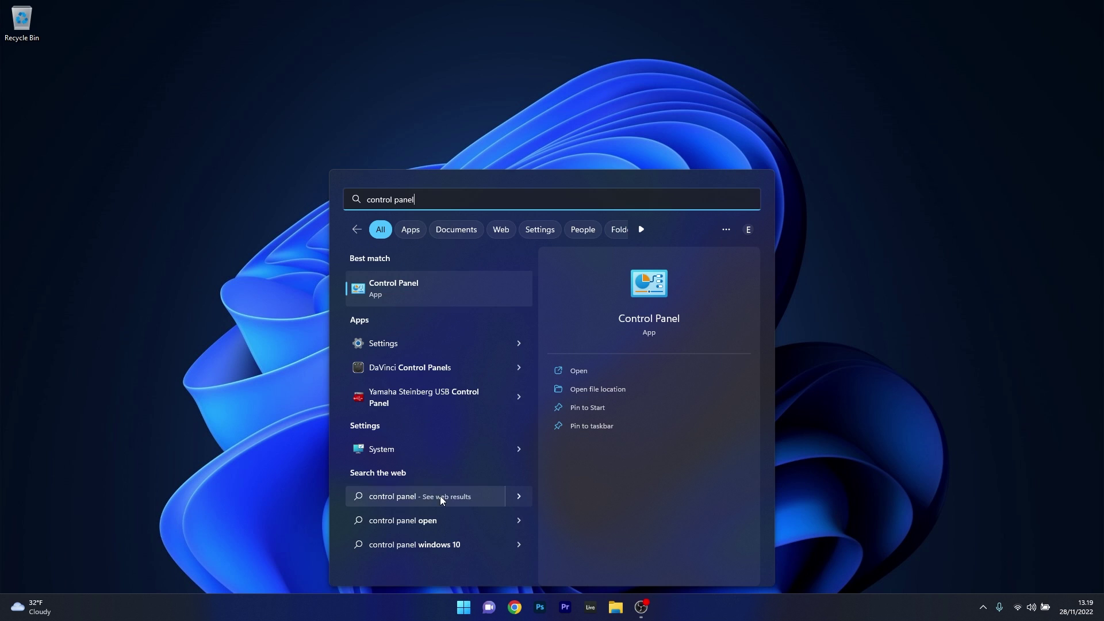
left_click(447, 290)
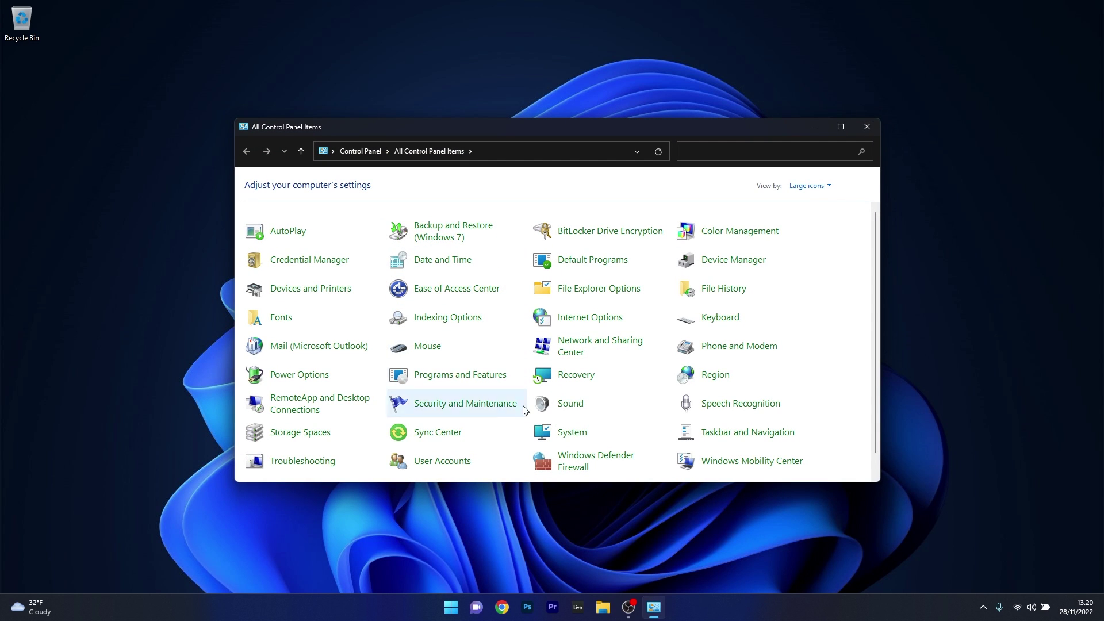
Step: Open System Properties from the System page and show its Hardware settings
left_click(572, 432)
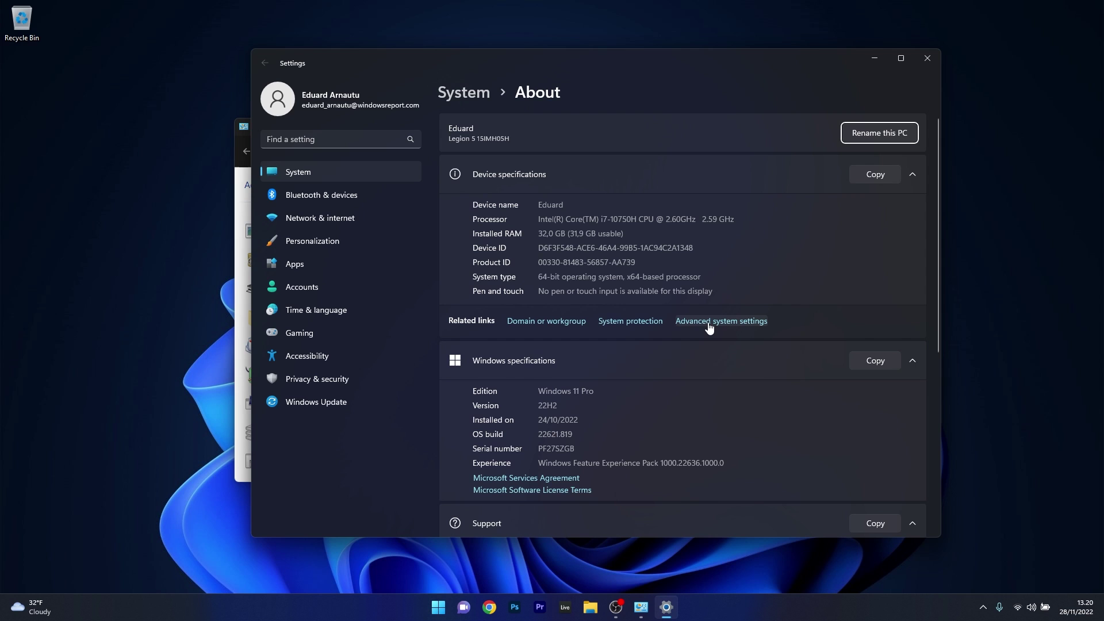
left_click(730, 326)
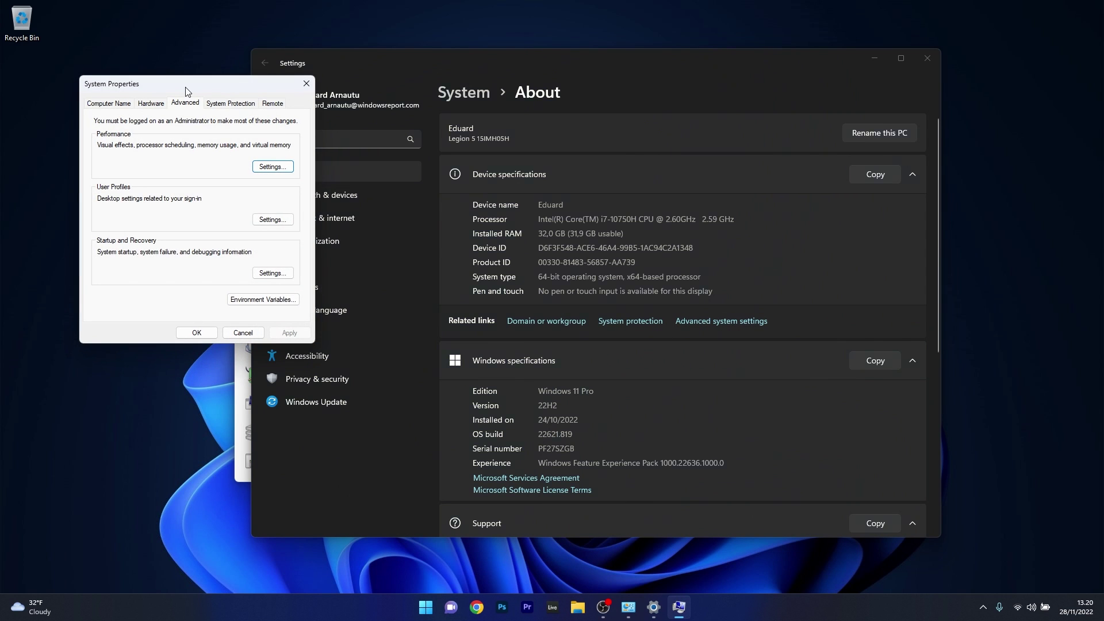
left_click_drag(186, 91, 580, 188)
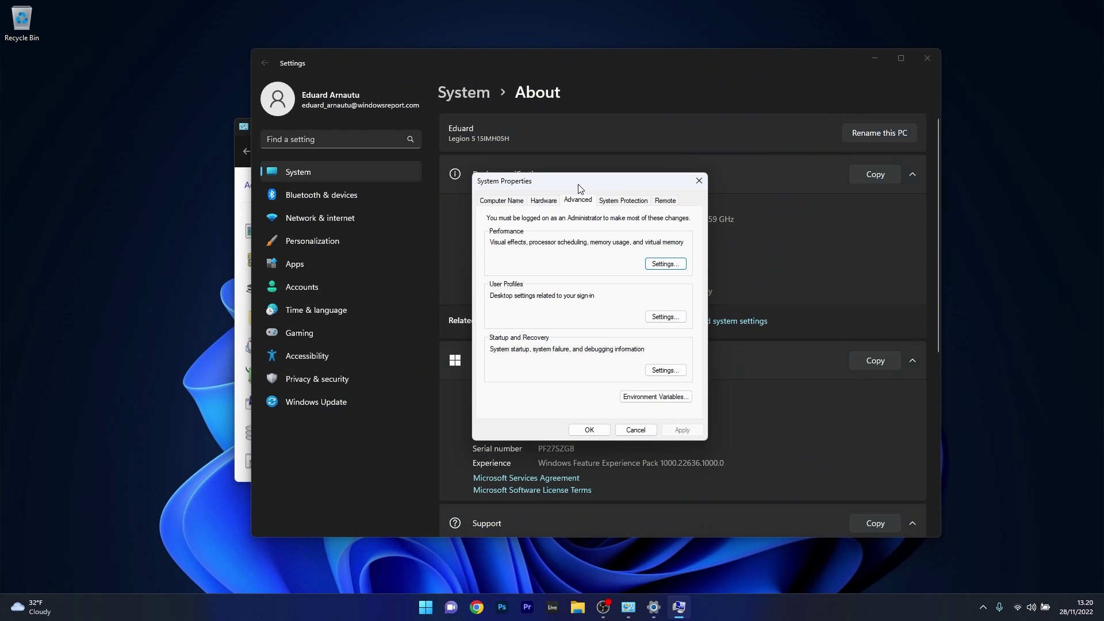
left_click(544, 202)
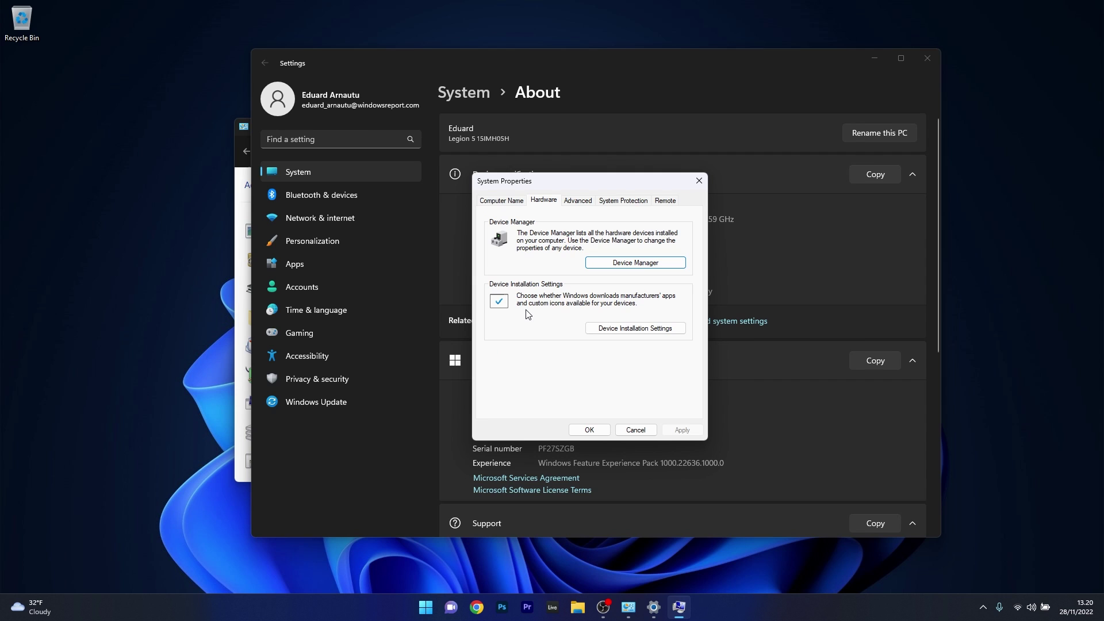
Step: Choose No in Device Installation Settings so manufacturers' apps and icons aren't downloaded, then close the dialogs
left_click(636, 329)
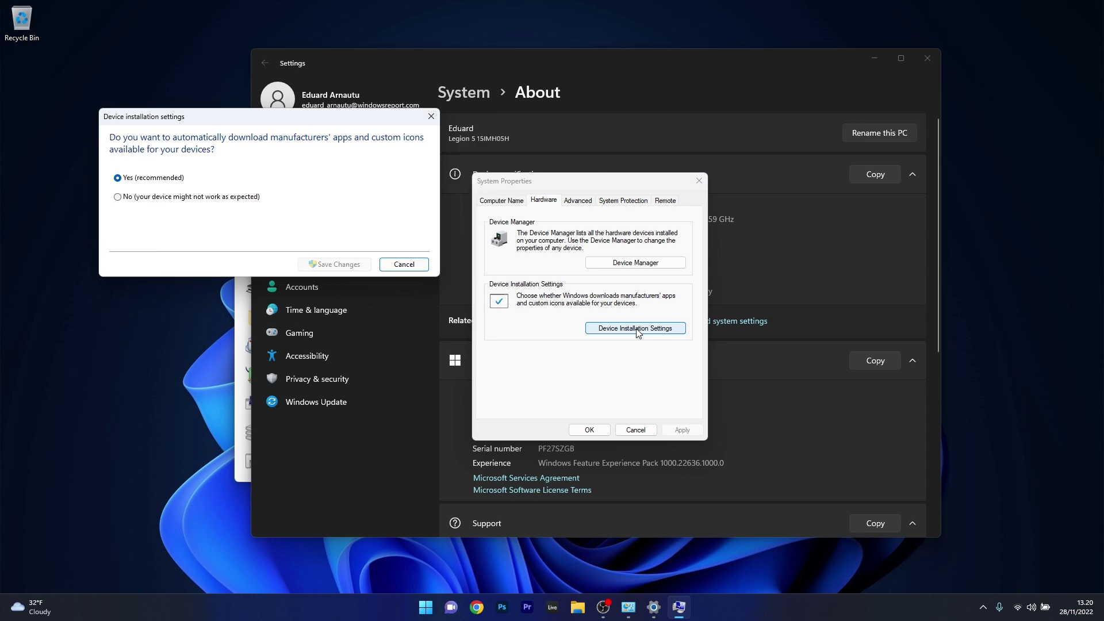
left_click_drag(242, 115, 566, 243)
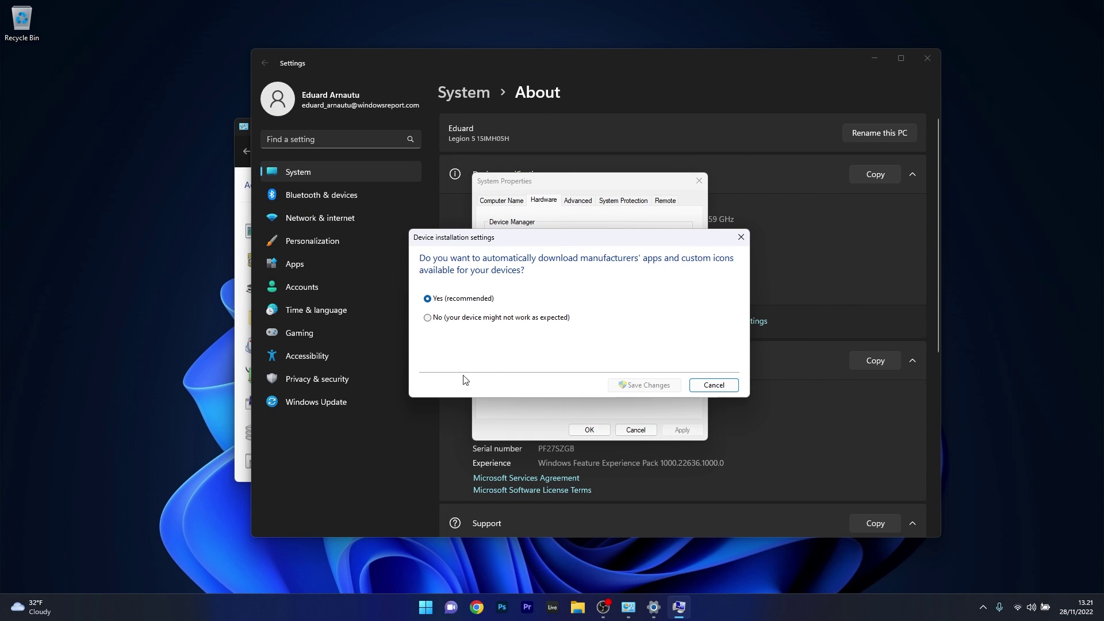
left_click(428, 321)
left_click(742, 237)
left_click(700, 180)
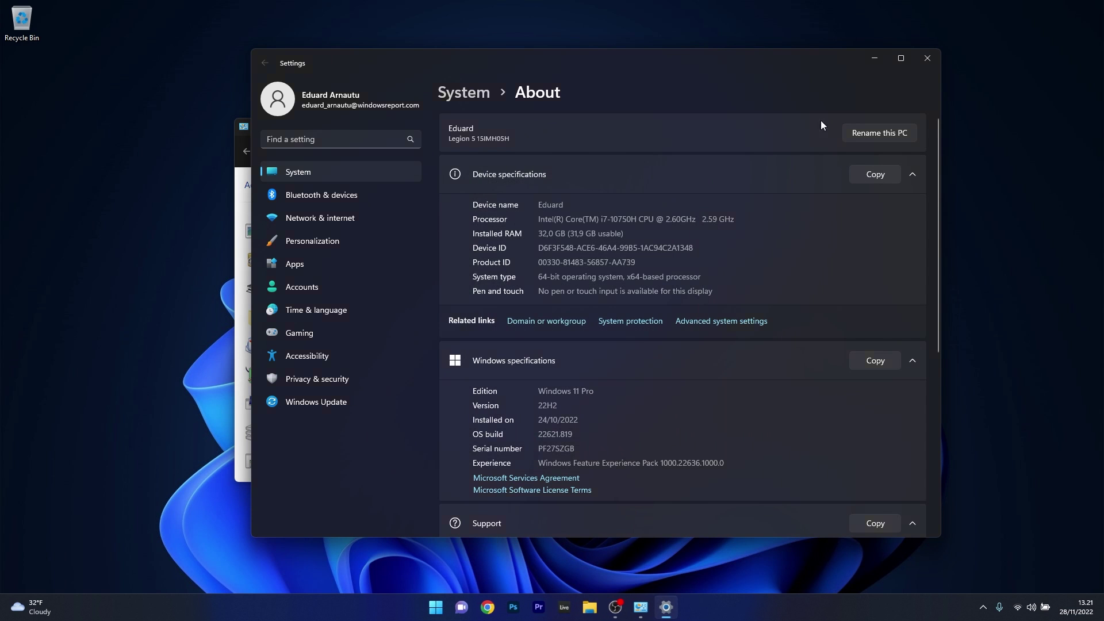
Step: Close Settings and run %temp% from the Run dialog to open the Temp folder
left_click(927, 57)
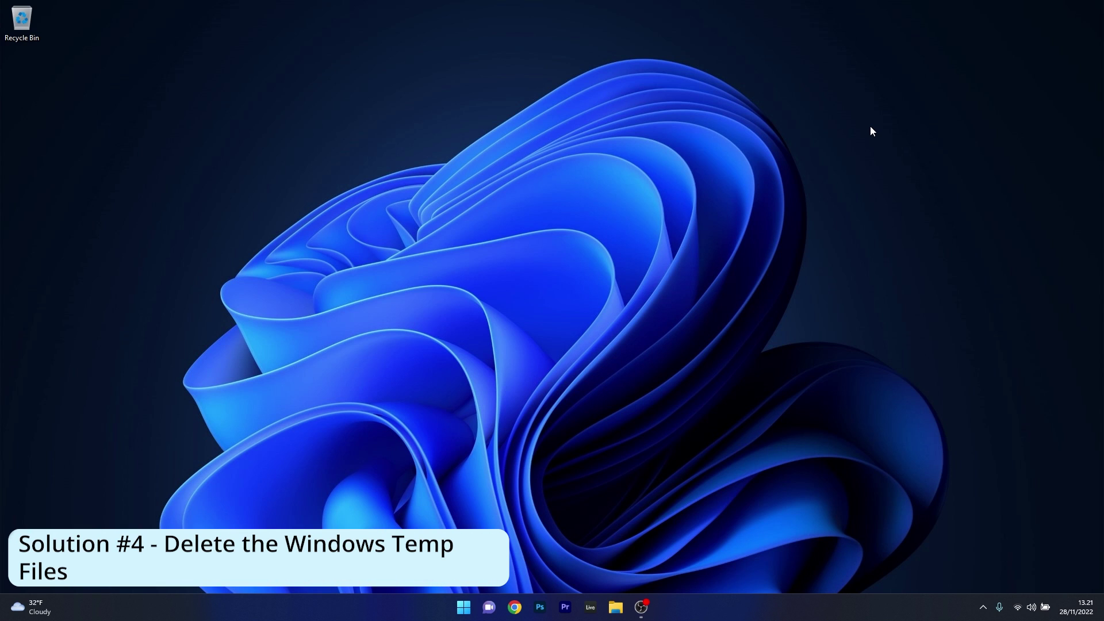
left_click(466, 609)
type("run")
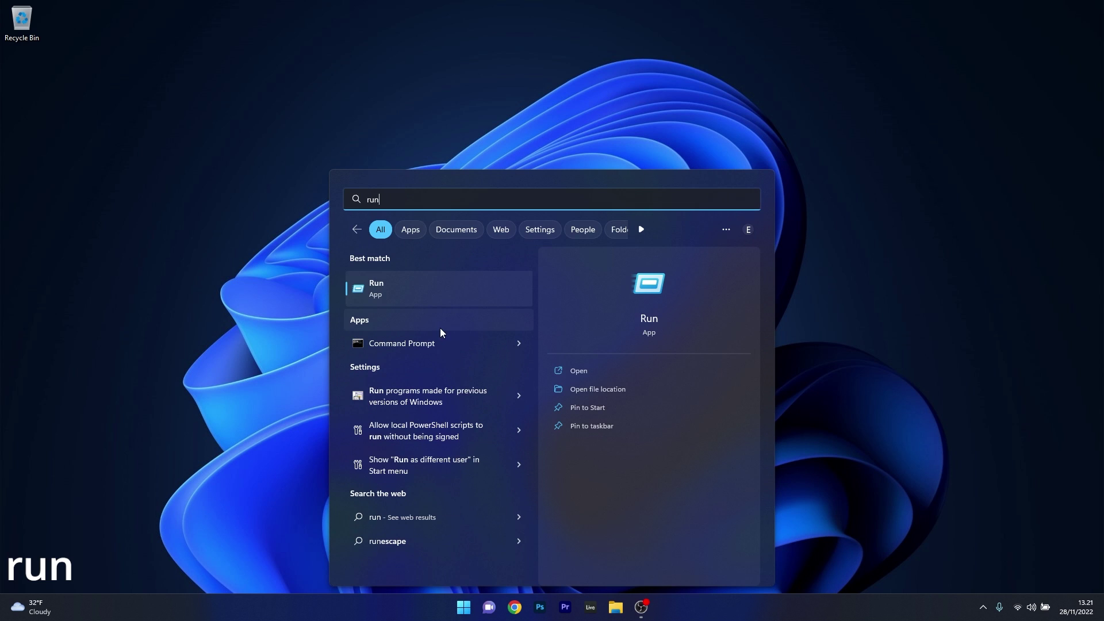
left_click(426, 287)
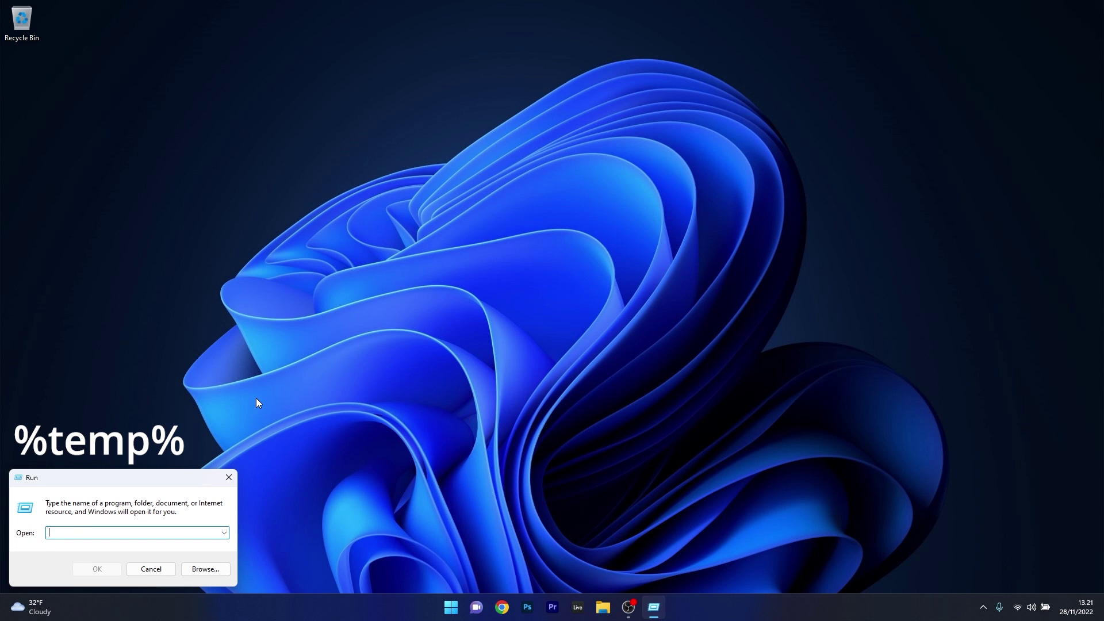
type("%temp%")
key("Return")
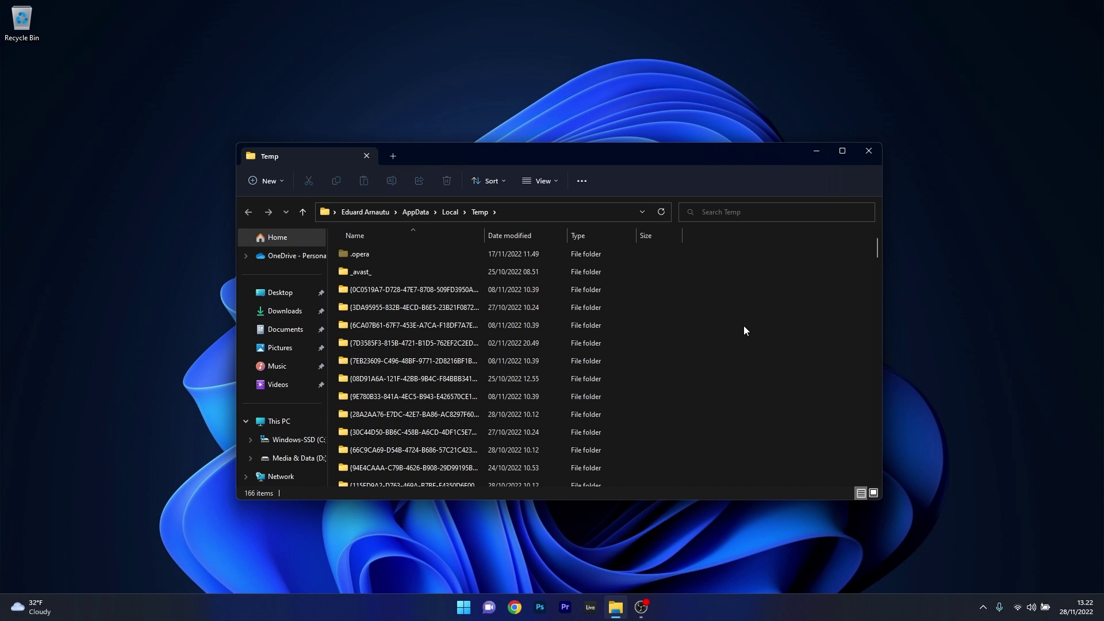
Step: Permanently delete all 166 Temp items, skipping in-use files, then close File Explorer
key("ctrl+a")
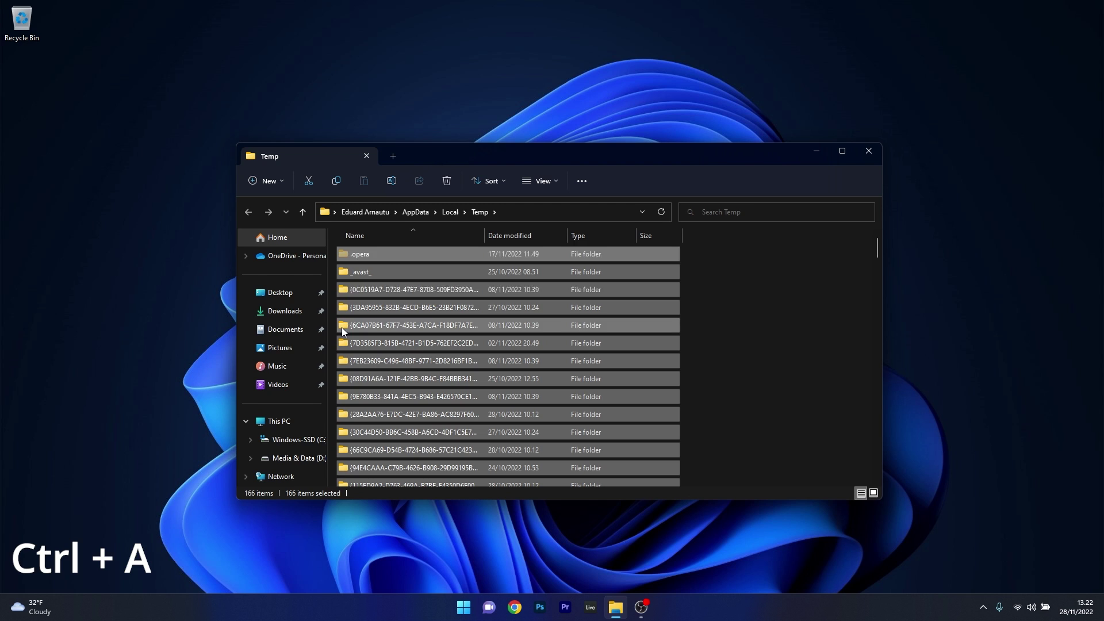
key("shift+Delete")
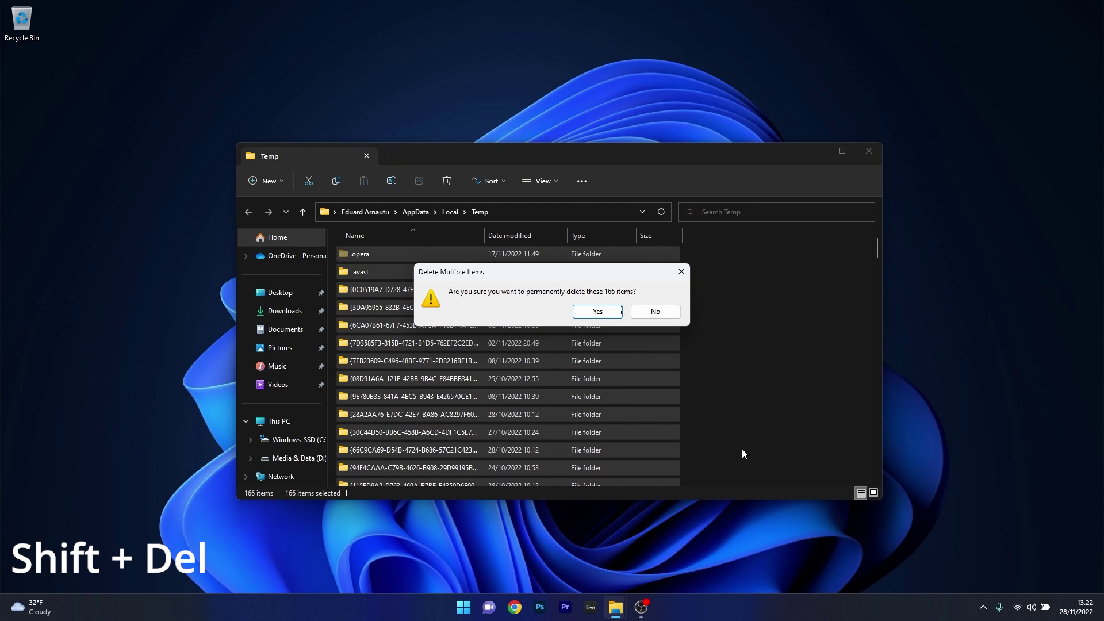
left_click(598, 312)
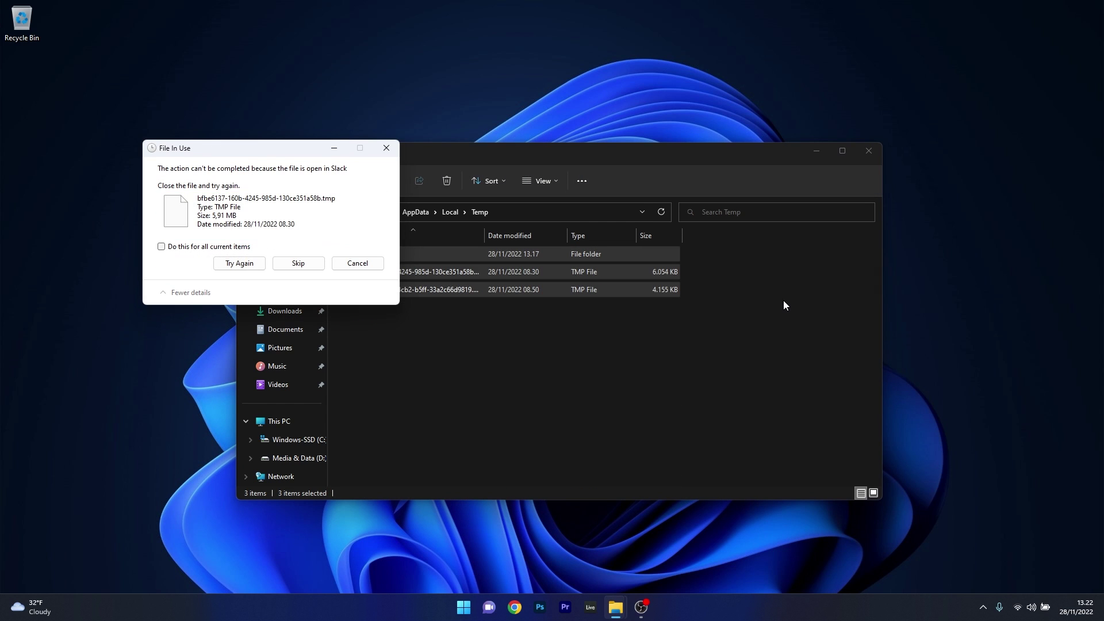
left_click(357, 263)
left_click(493, 375)
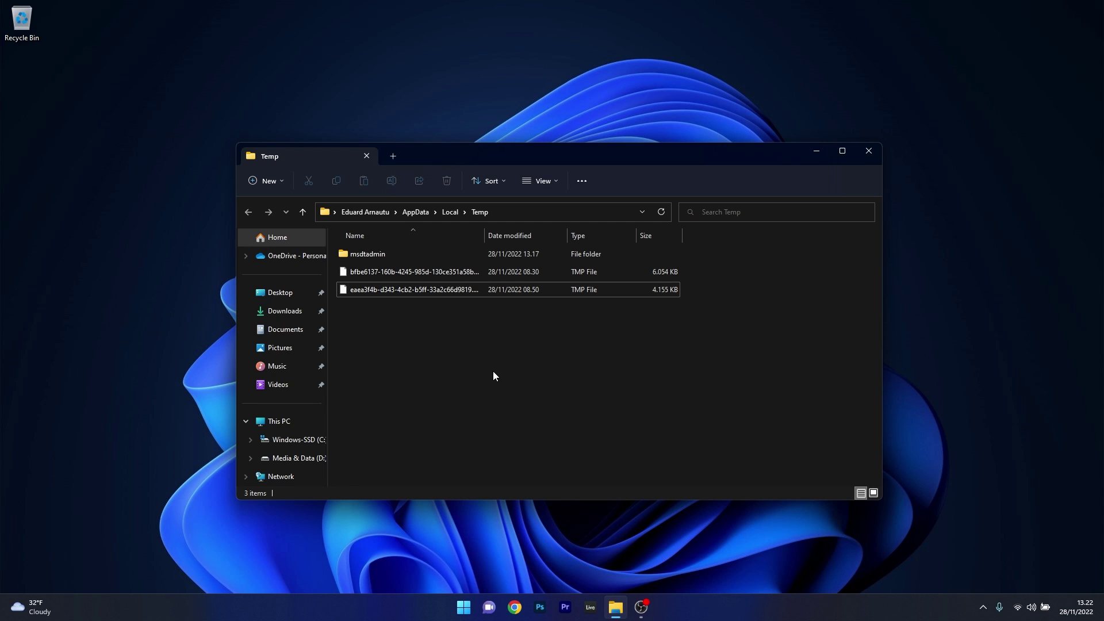
left_click(869, 151)
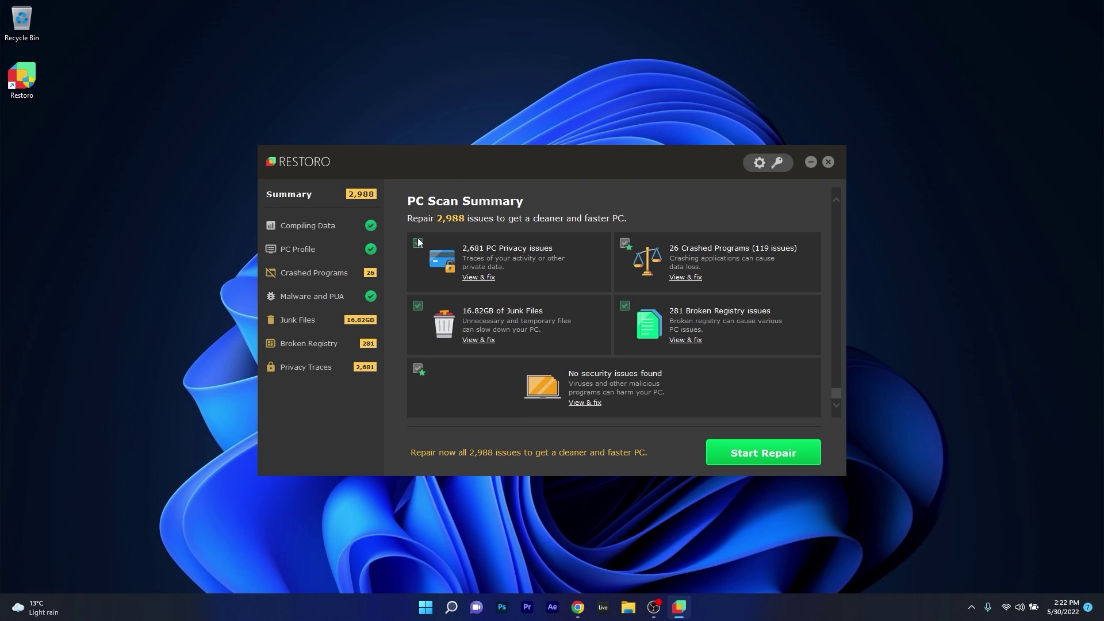
scroll(469, 394, "up", 5)
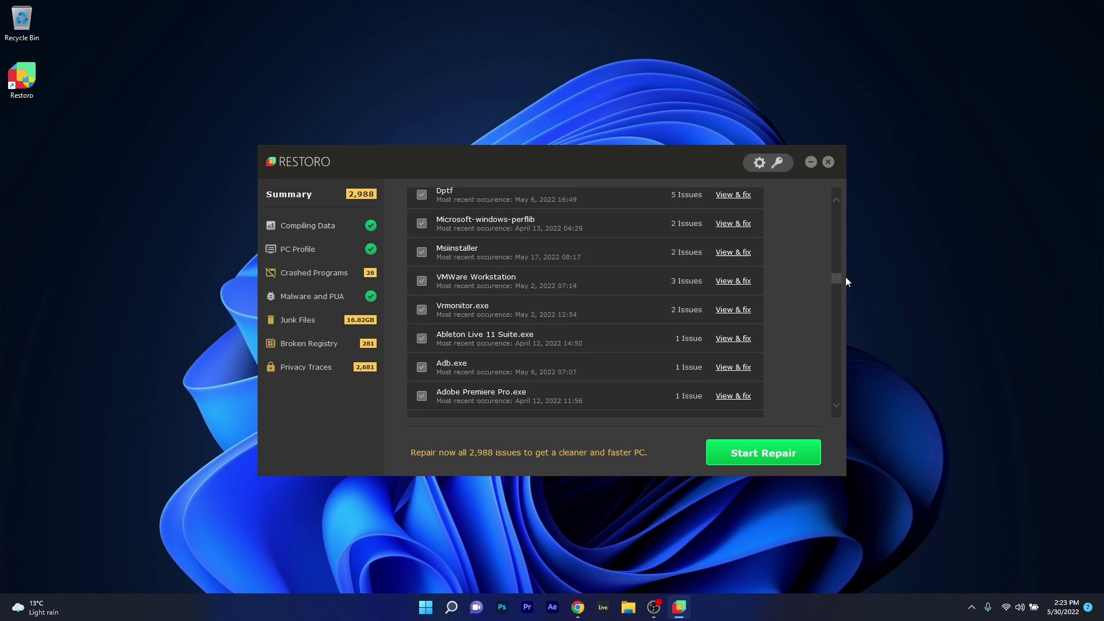
left_click_drag(837, 279, 838, 203)
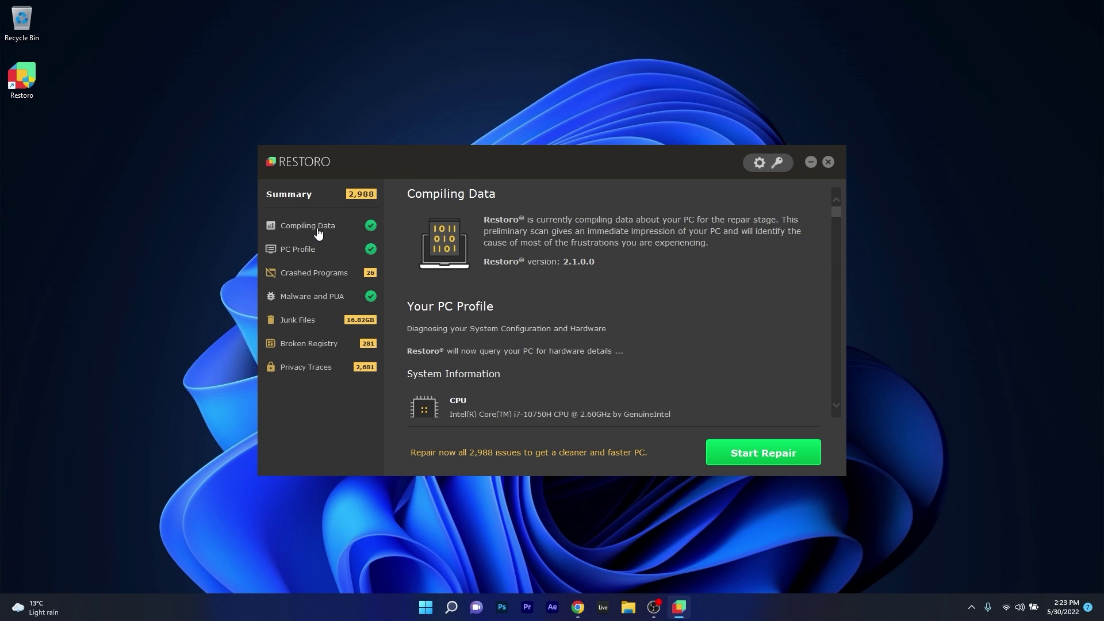
left_click(306, 251)
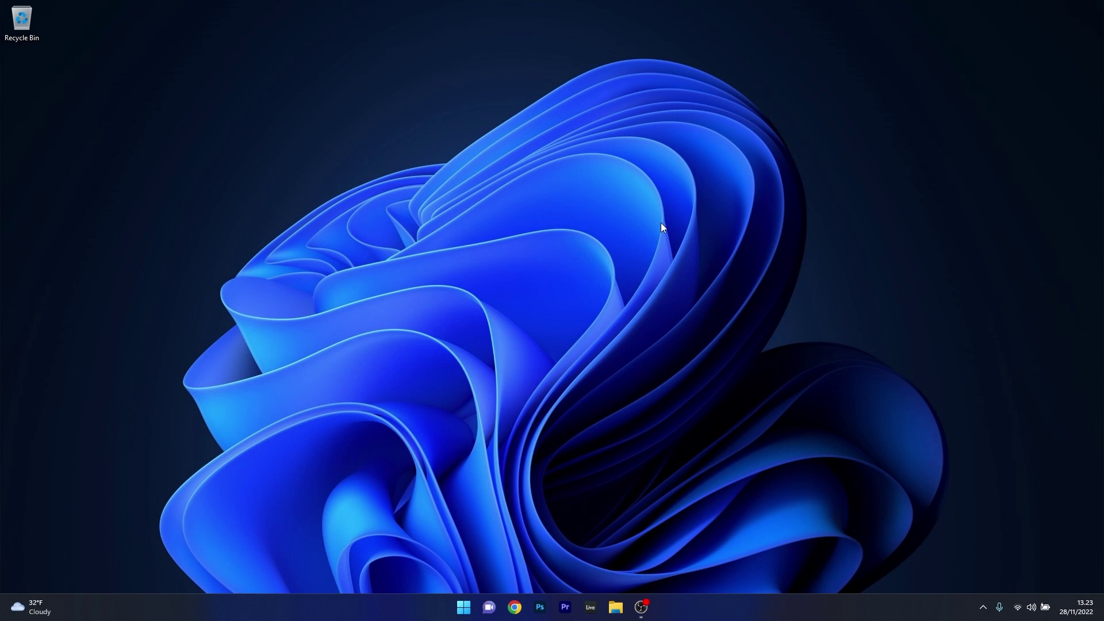